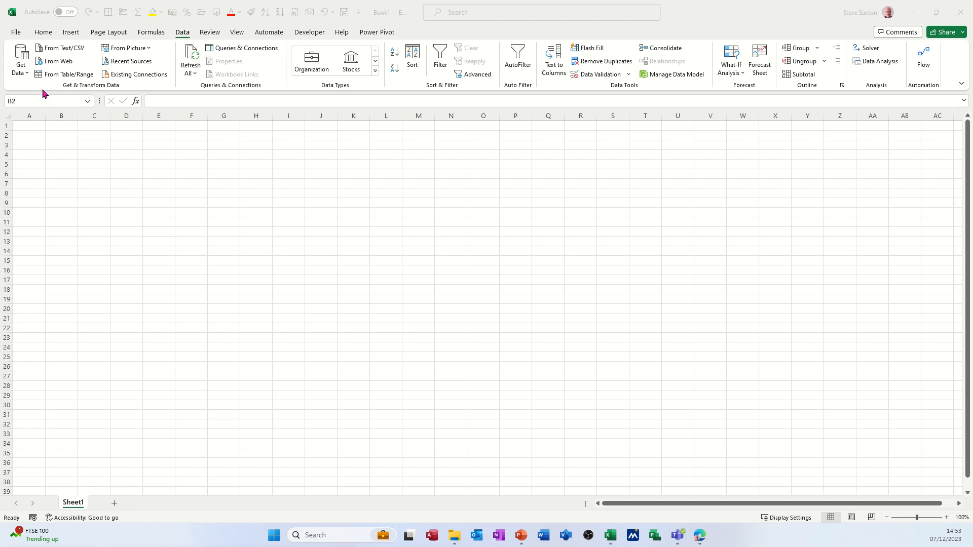
Import the ResellerSales table from the Sales Details workbook and open it for transforming in Power Query
click(27, 75)
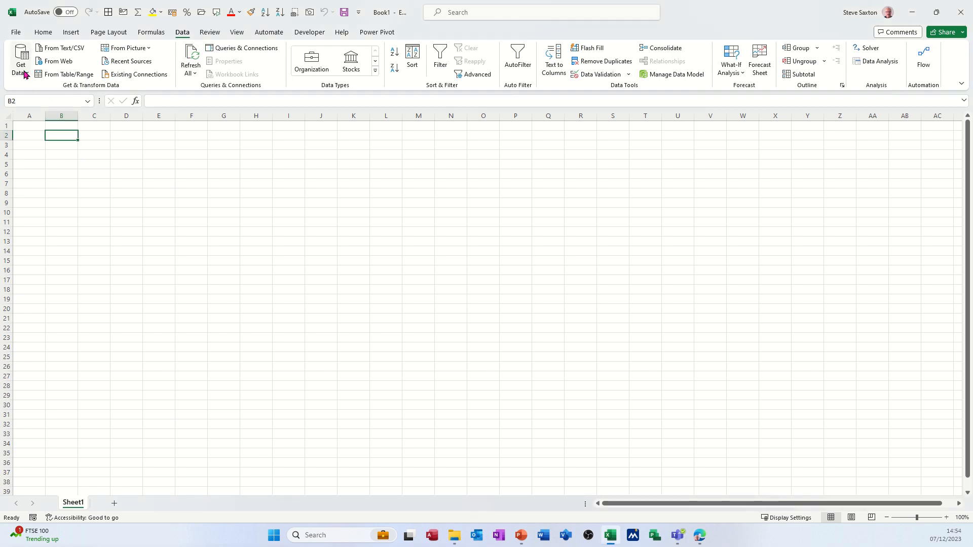
click(25, 75)
mouse_move(79, 87)
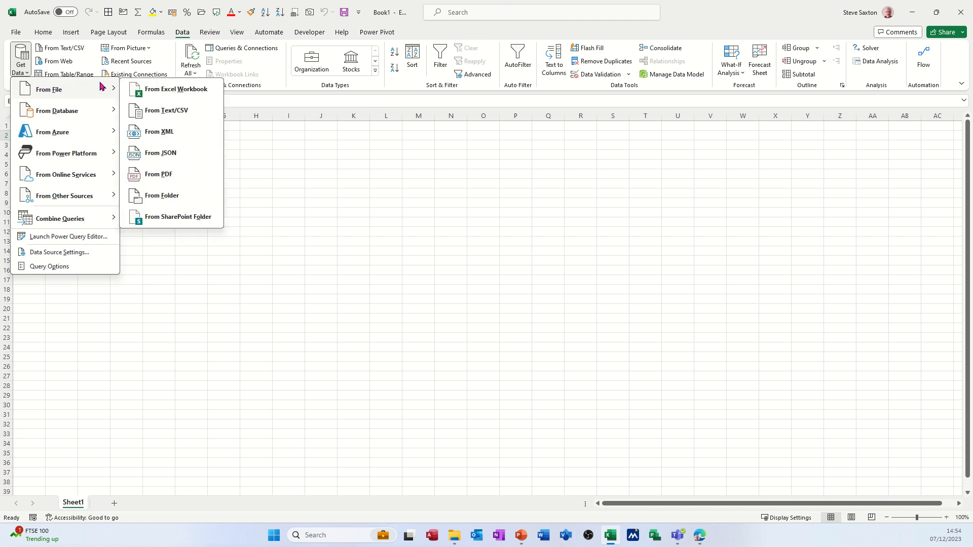
click(160, 89)
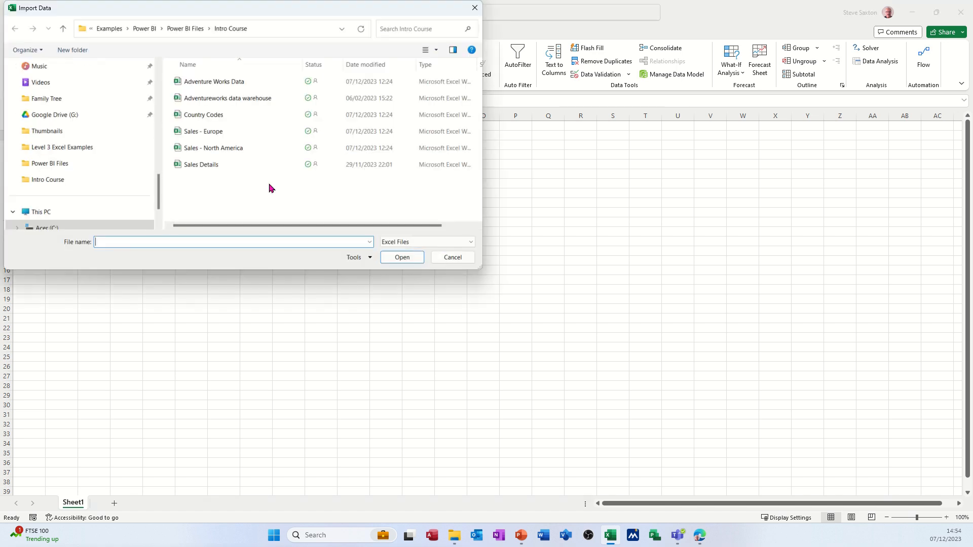
double_click(211, 167)
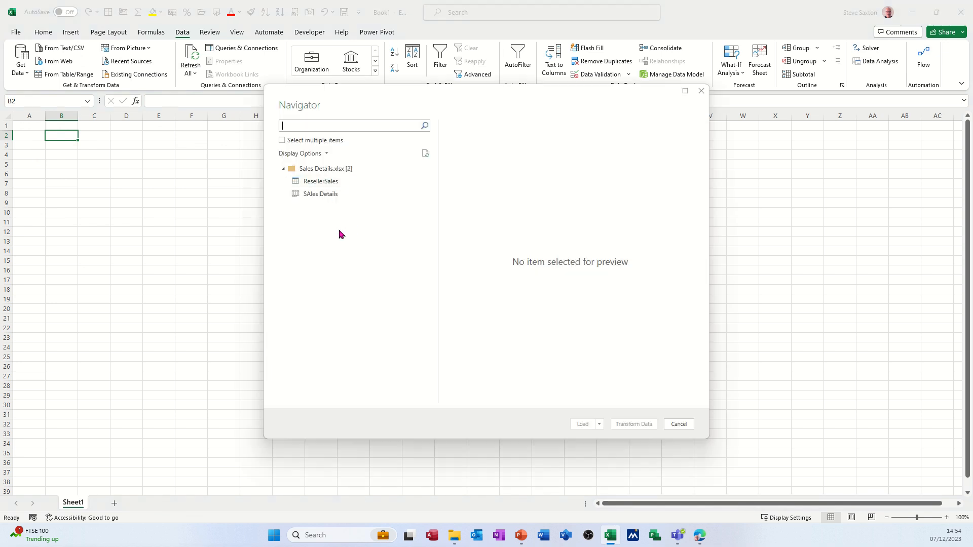
click(317, 183)
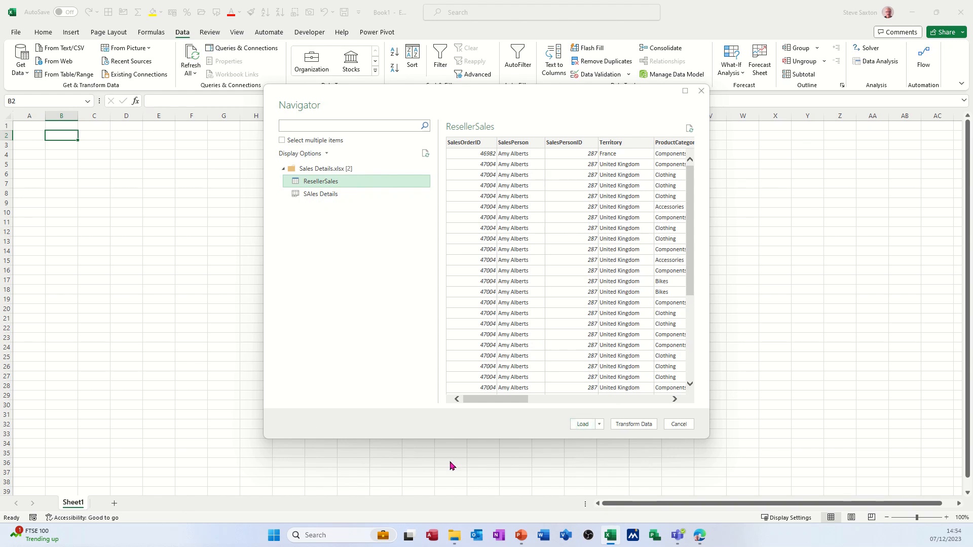
click(623, 425)
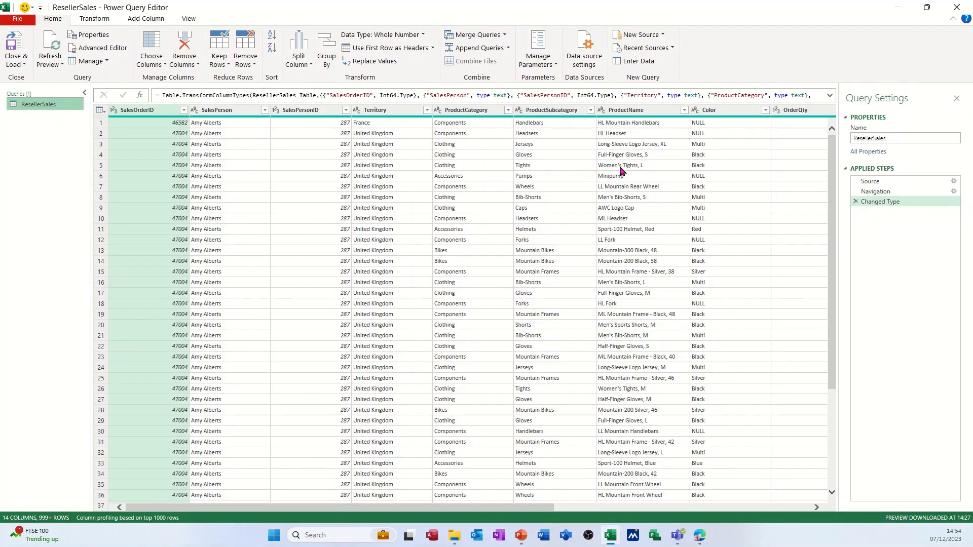
Replace the value NULL with NA in the Color column
click(710, 111)
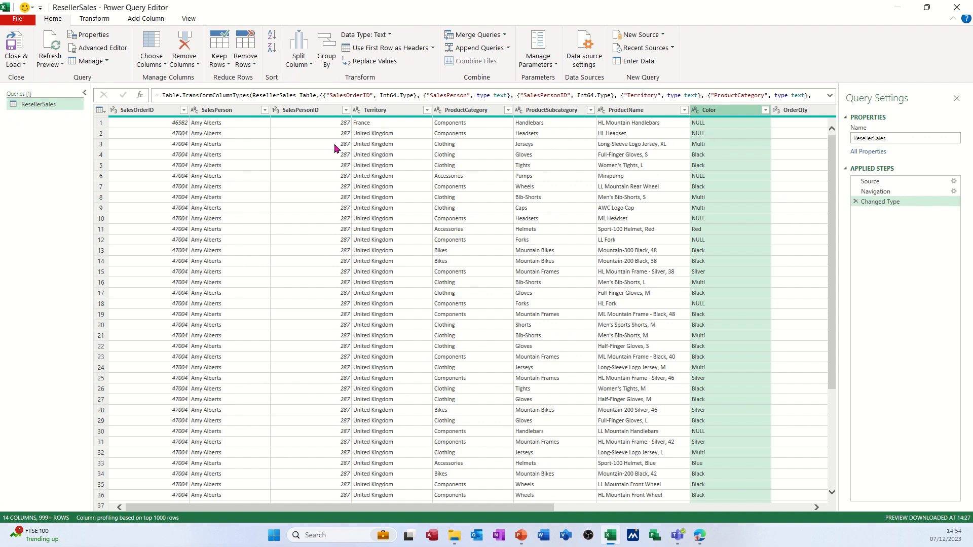
click(96, 20)
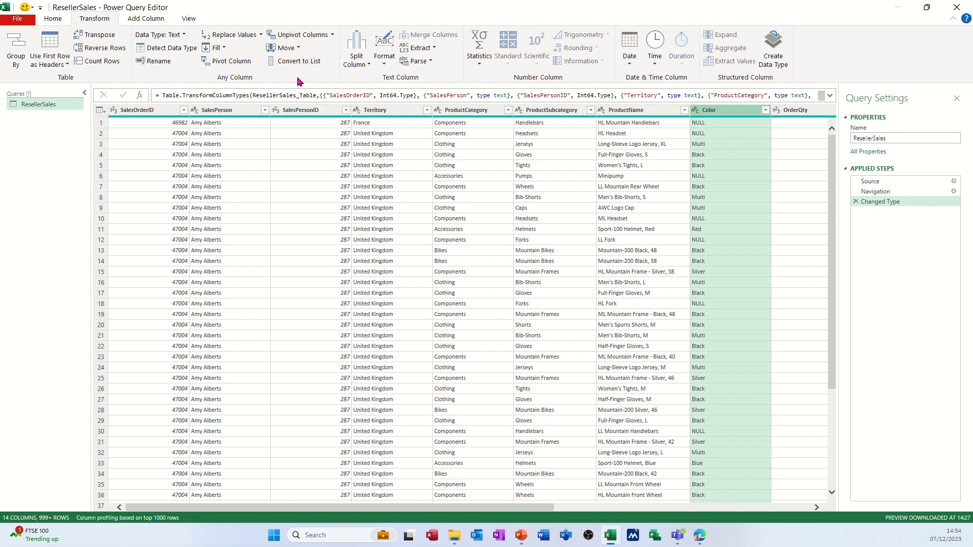
click(235, 36)
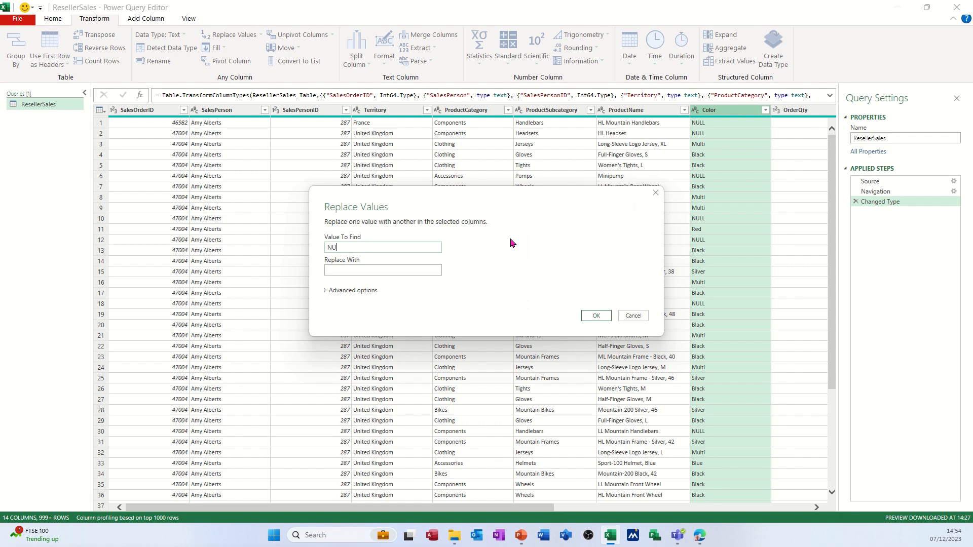
text(NULL)
click(398, 270)
click(593, 315)
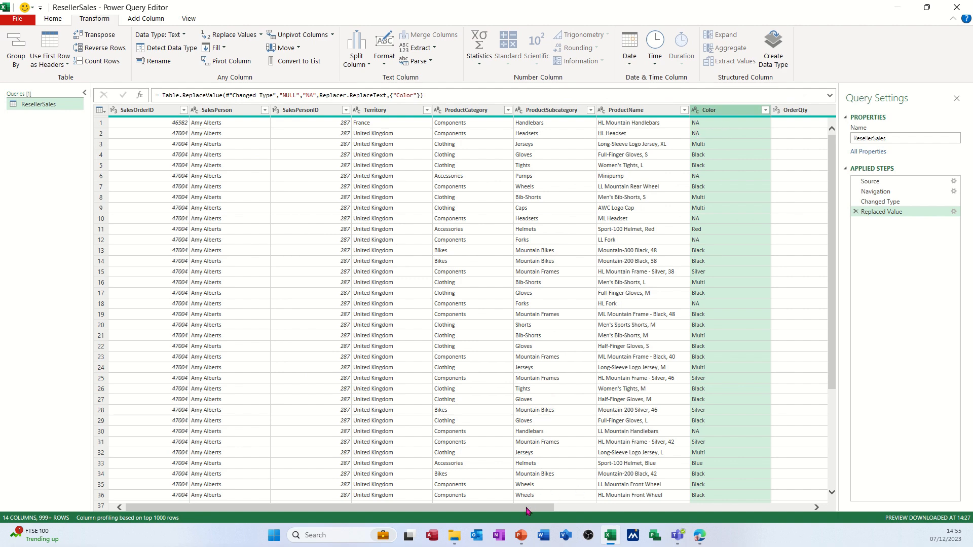
Change the OrderDate column's data type to Date
drag(543, 508, 745, 507)
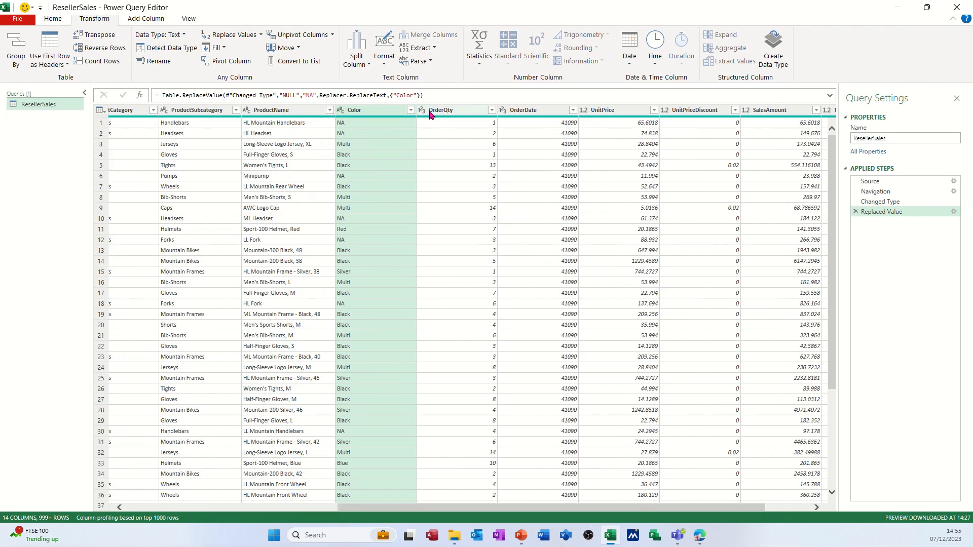
click(503, 111)
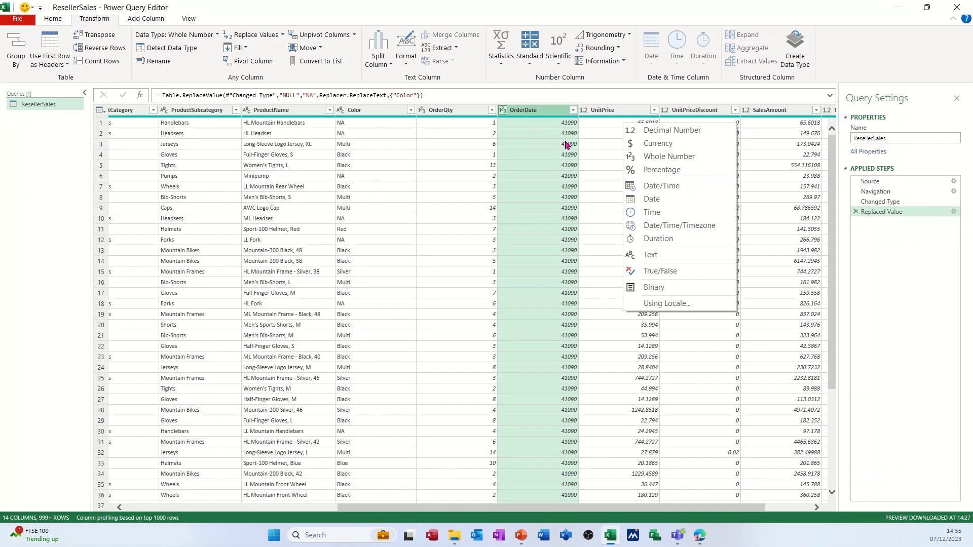
click(651, 199)
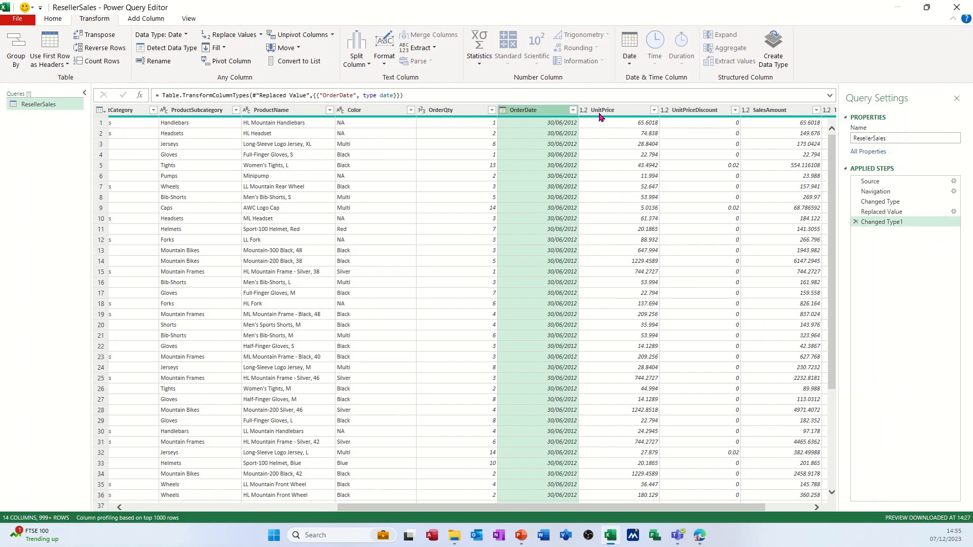
Set the UnitPrice column to Currency and the UnitPriceDiscount column to Percentage
click(584, 110)
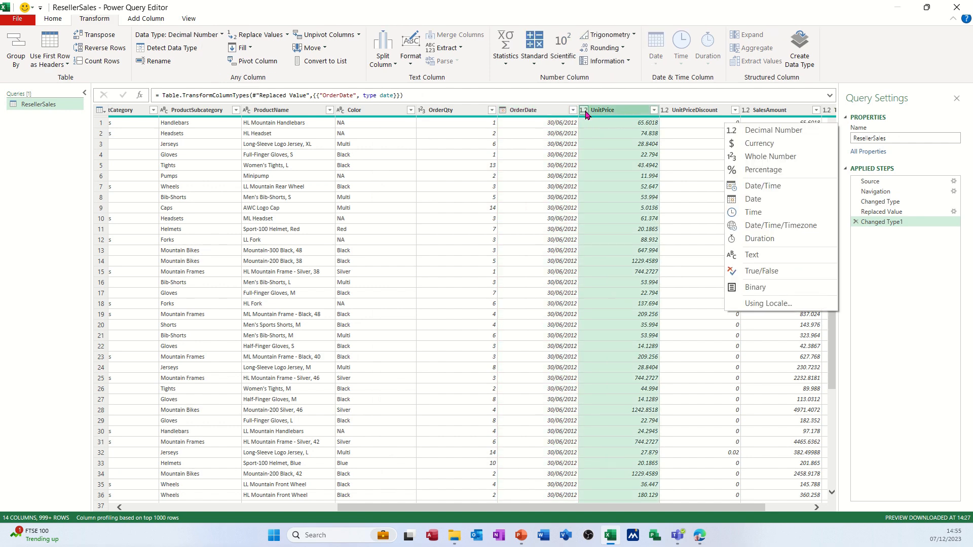
click(742, 144)
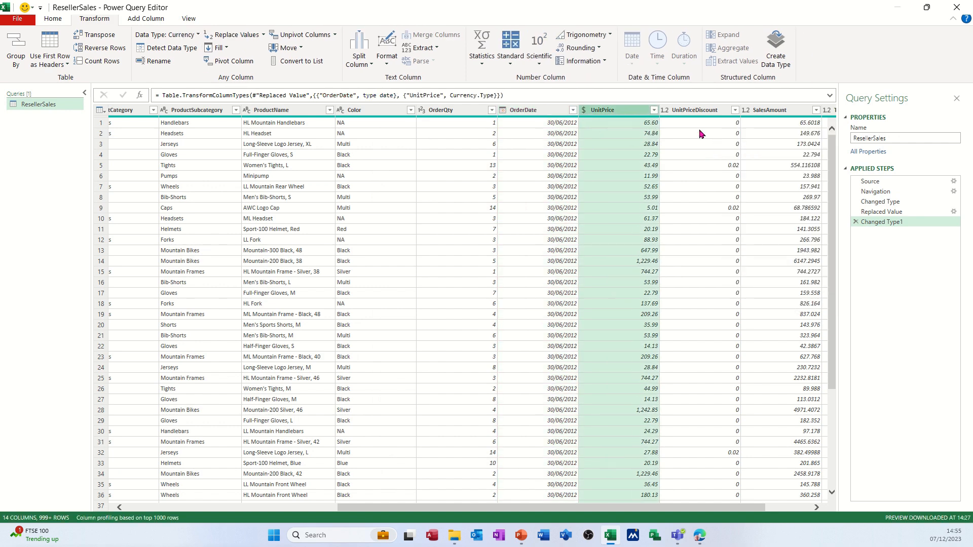
click(664, 110)
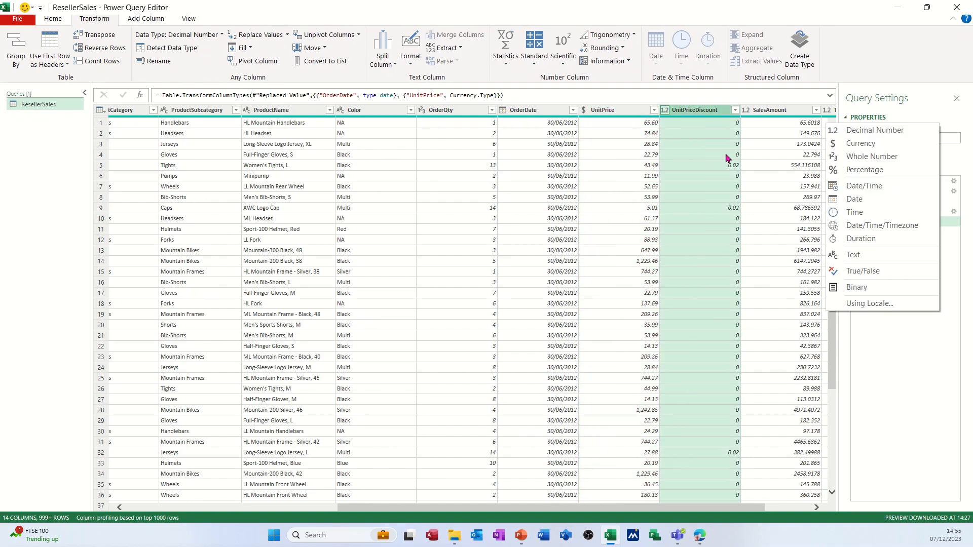
click(856, 170)
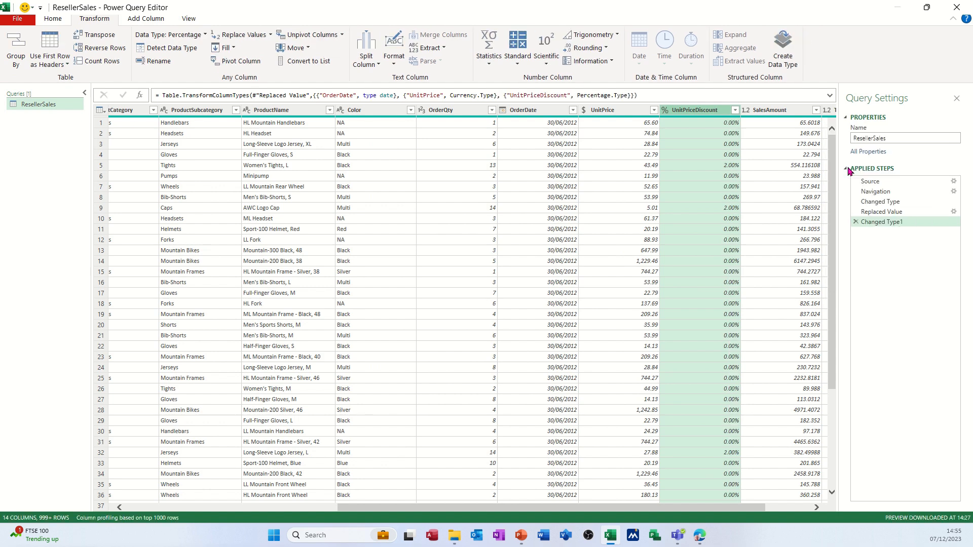
Set the SalesAmount and TotalDue columns' data types to Currency
click(747, 113)
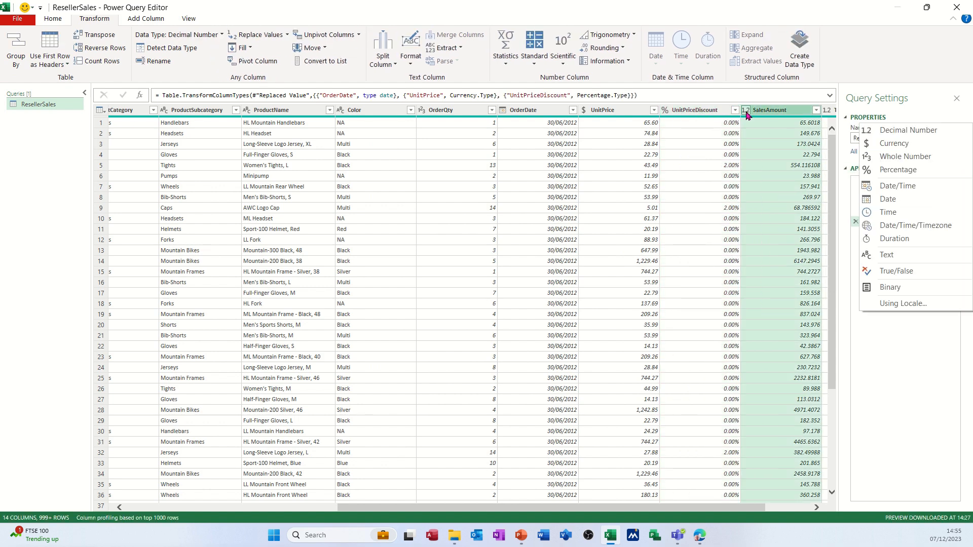
click(889, 144)
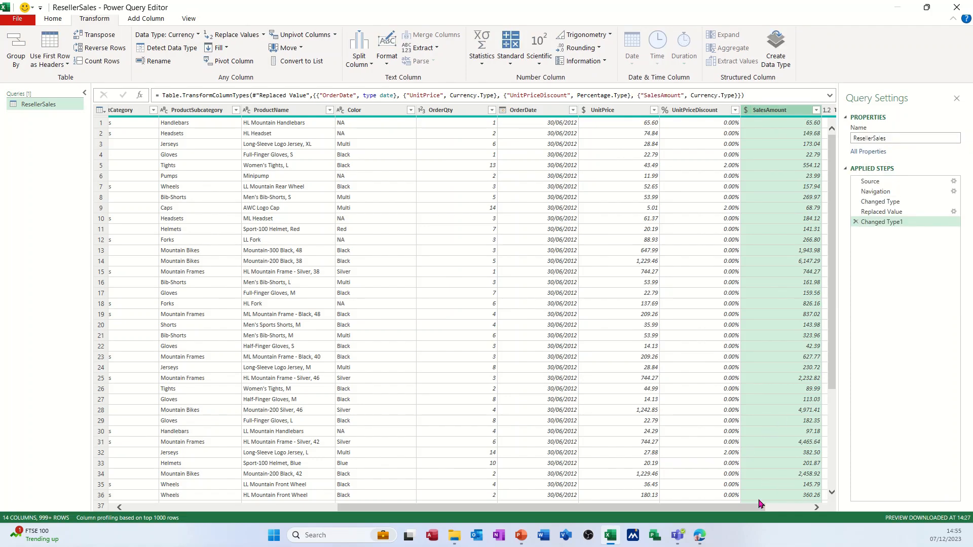
drag(746, 511, 806, 504)
click(752, 112)
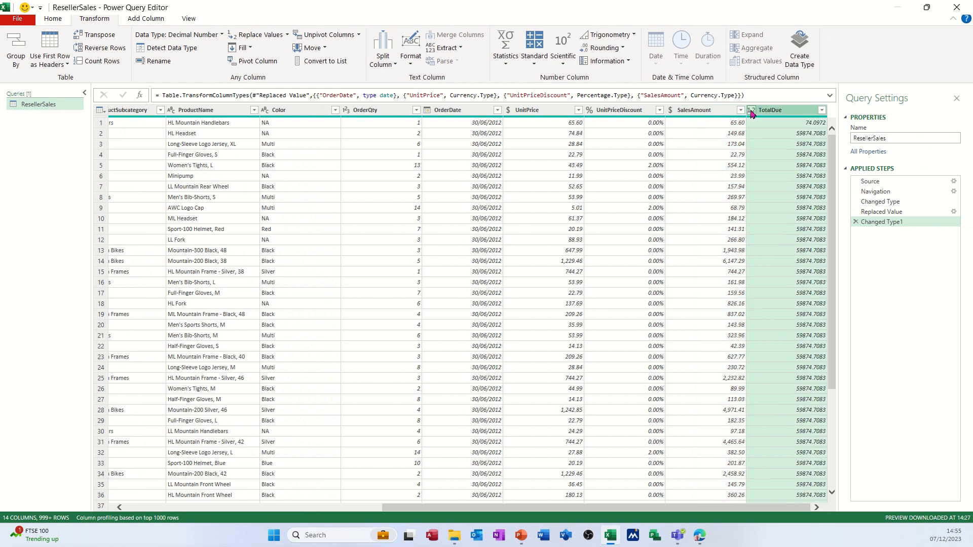
click(893, 144)
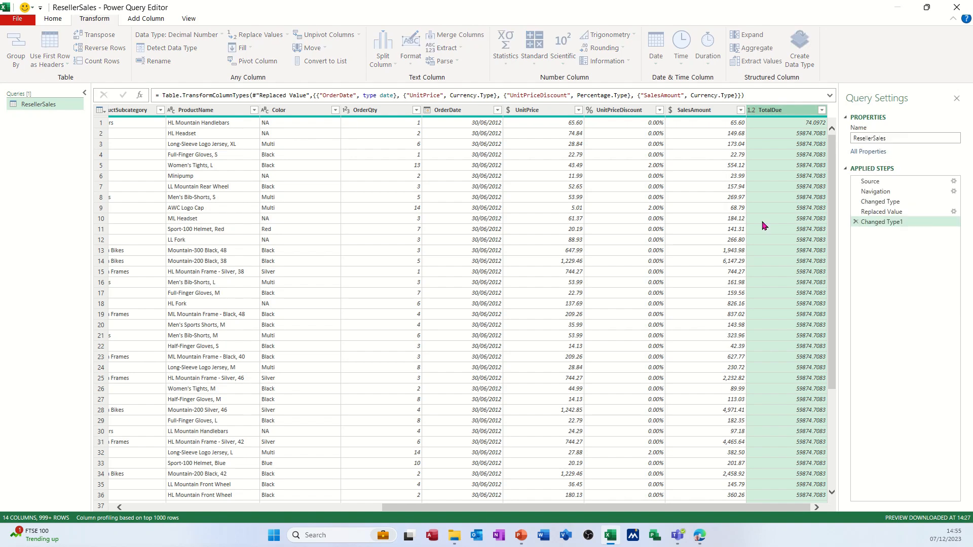
Add a new query from the Country Codes workbook, loading its Country Codes sheet
drag(623, 509, 347, 472)
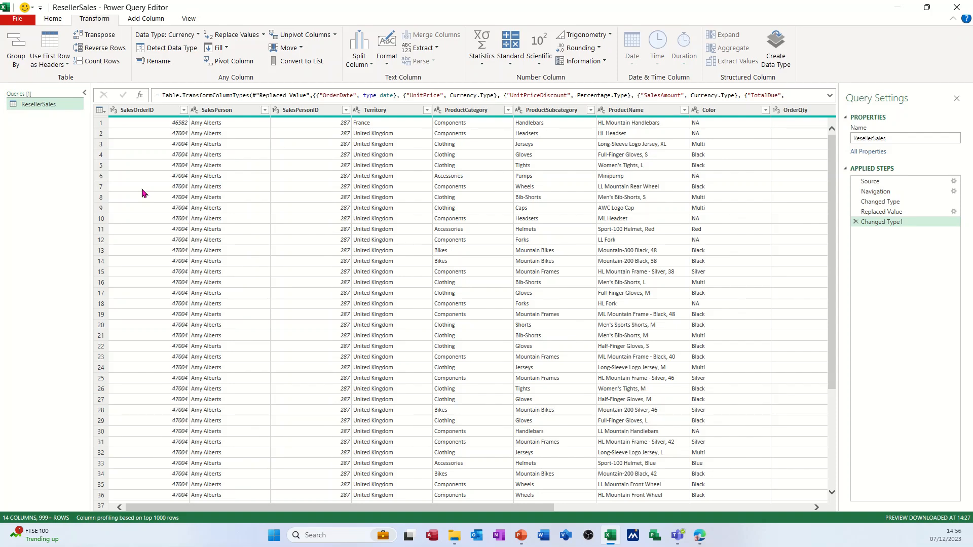
click(402, 181)
click(284, 212)
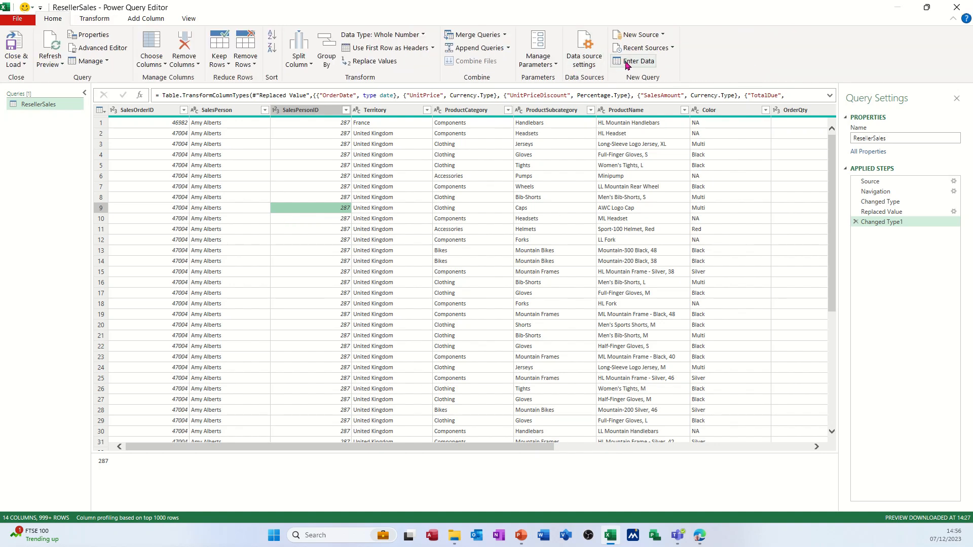
click(638, 37)
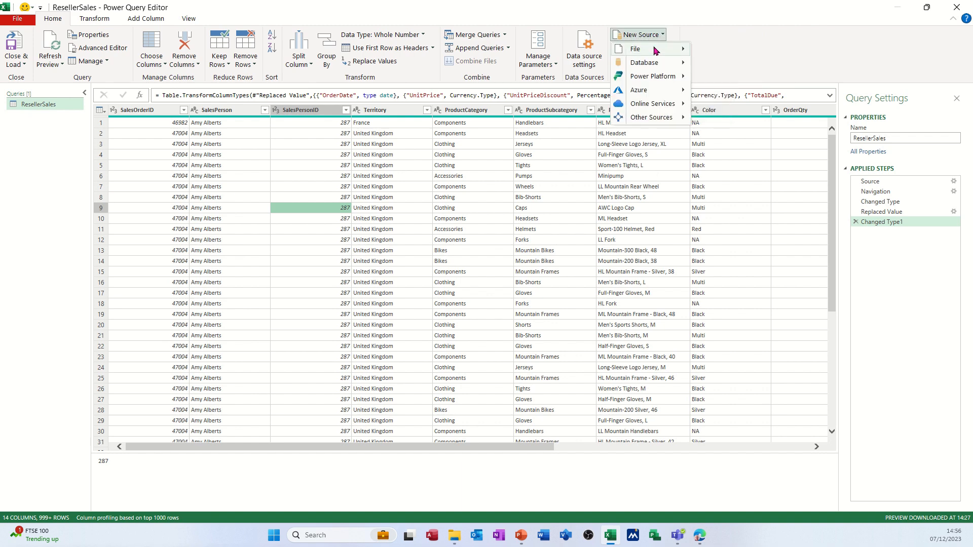
mouse_move(655, 53)
click(719, 58)
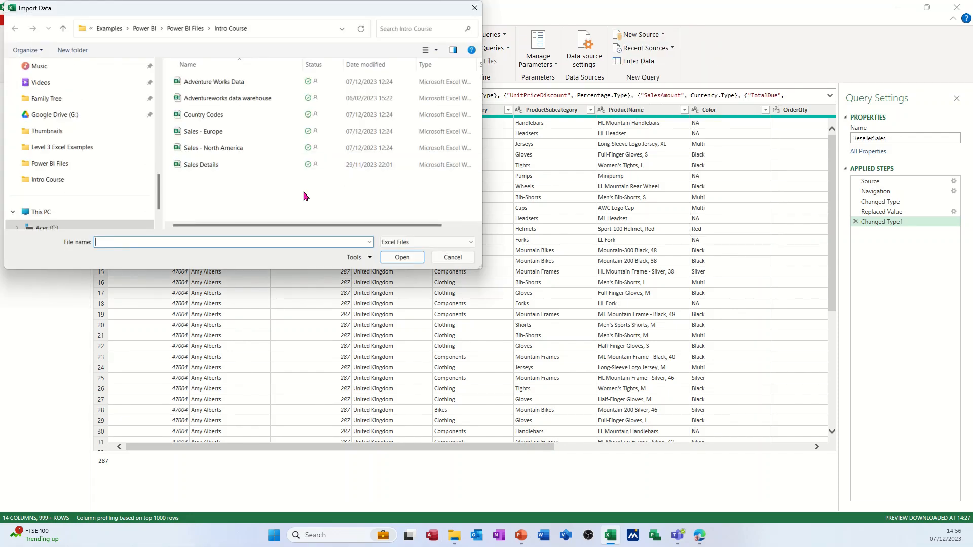
double_click(220, 116)
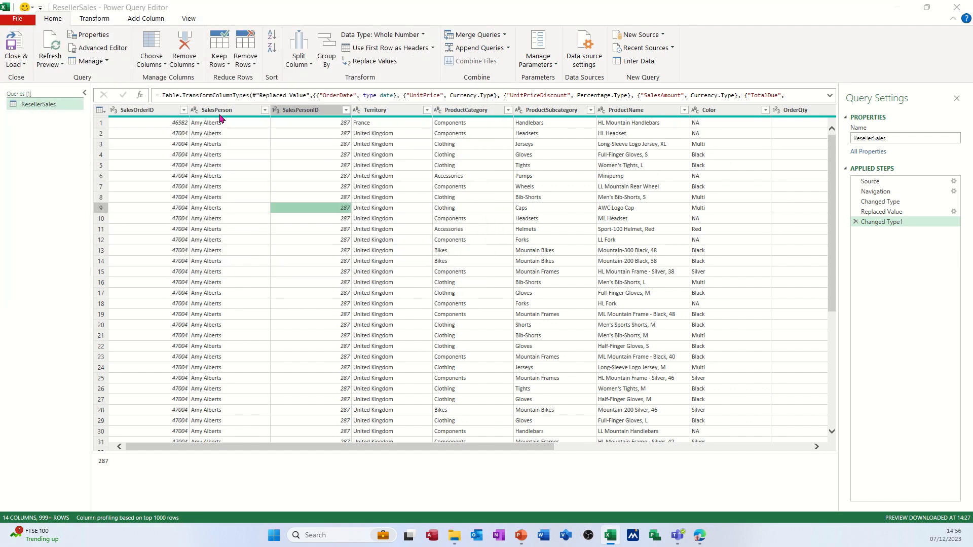
click(312, 183)
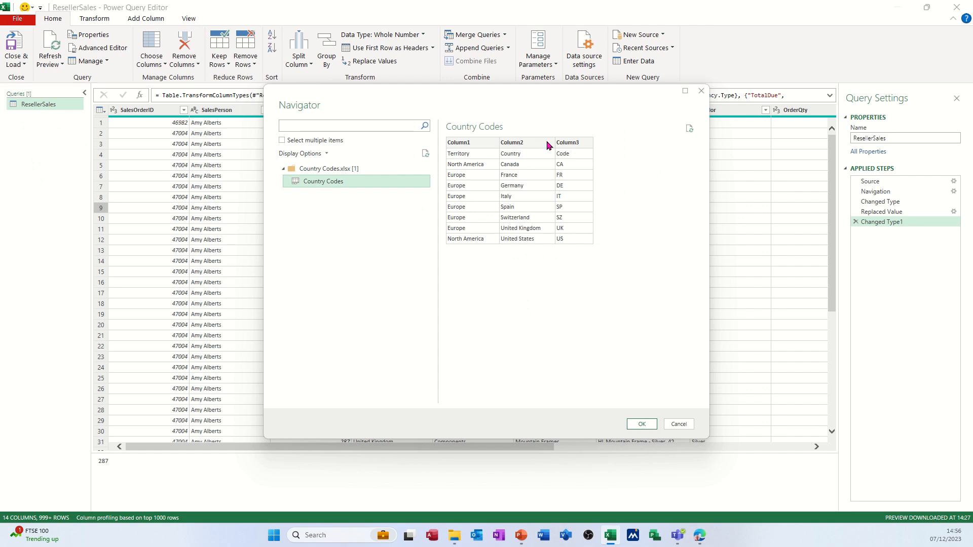
click(633, 425)
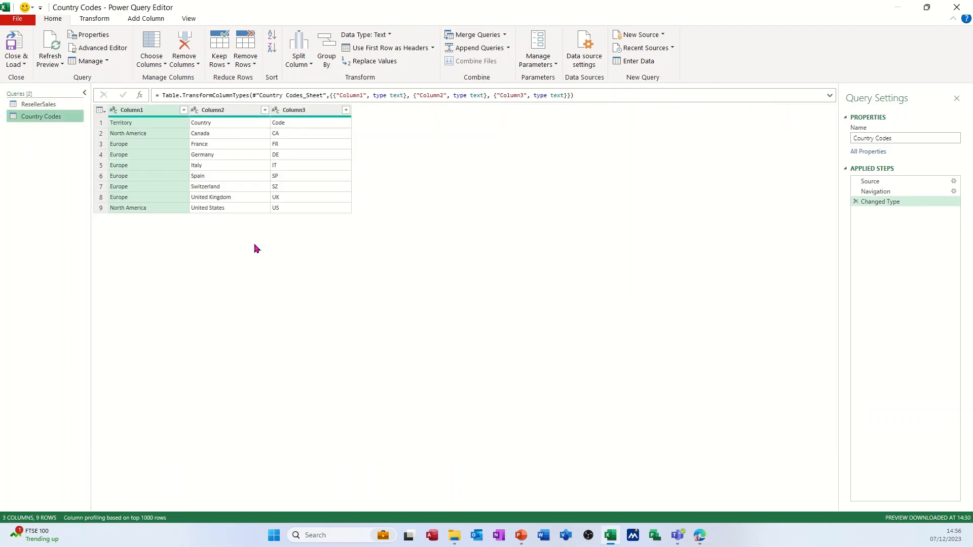
Promote the first row of the Country Codes table to column headers
click(100, 112)
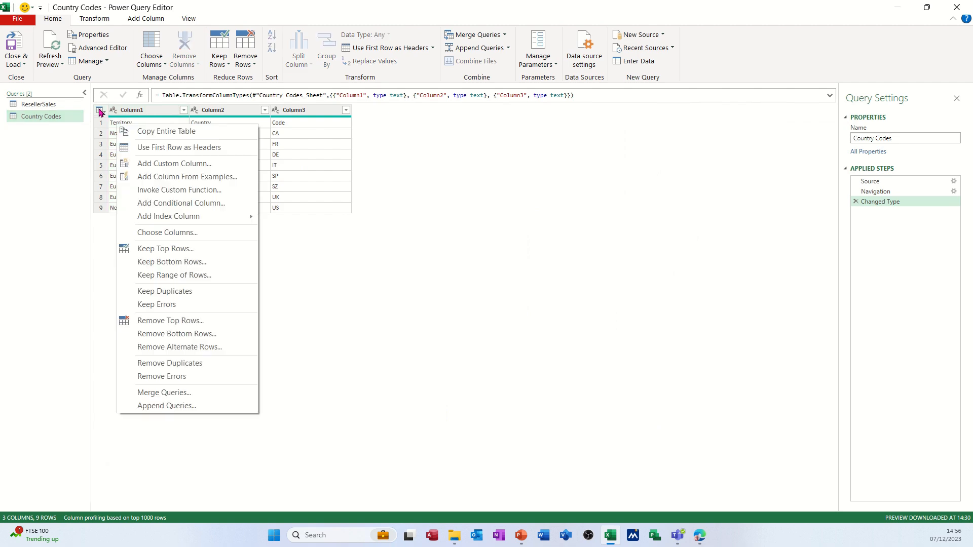
click(191, 152)
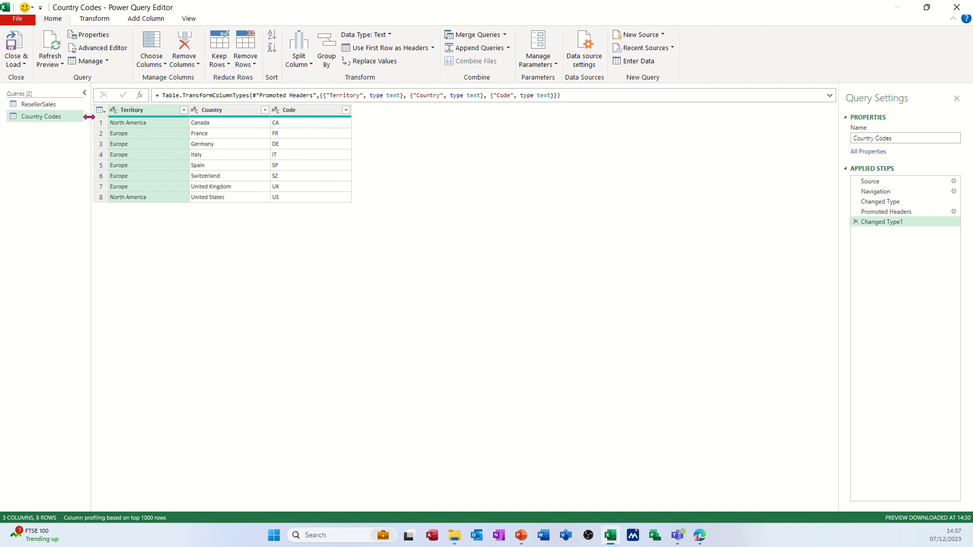
Merge the ResellerSales query with Country Codes, matching Territory to Country with a Left Outer join
click(57, 105)
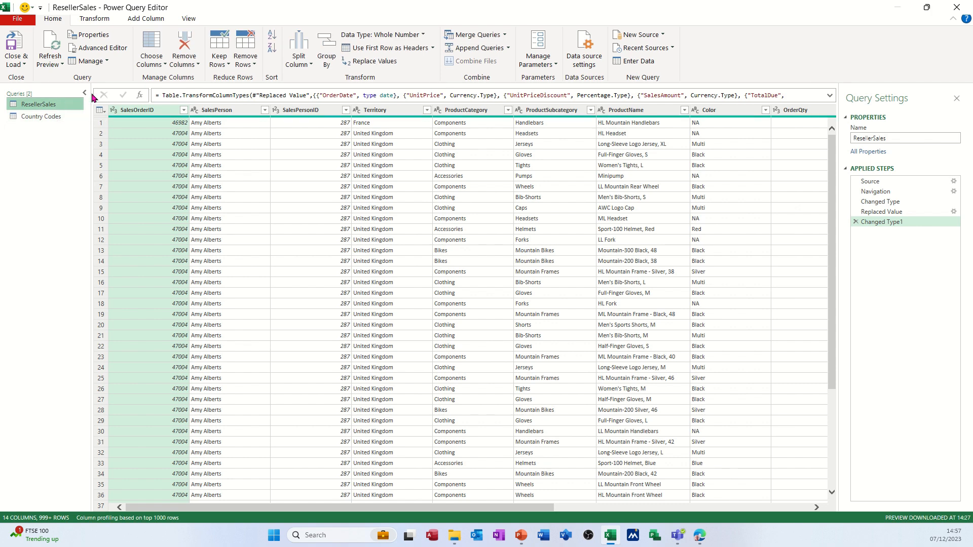
click(470, 37)
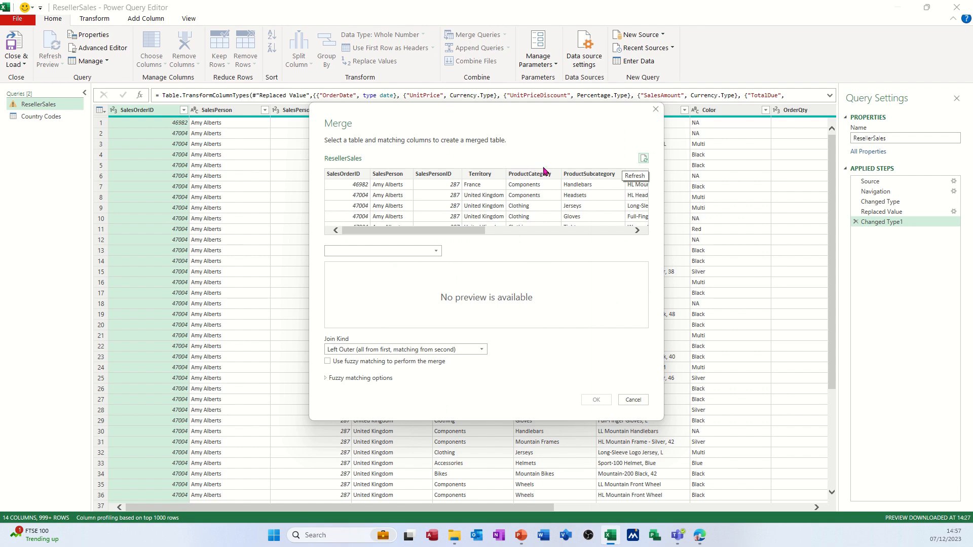
click(436, 251)
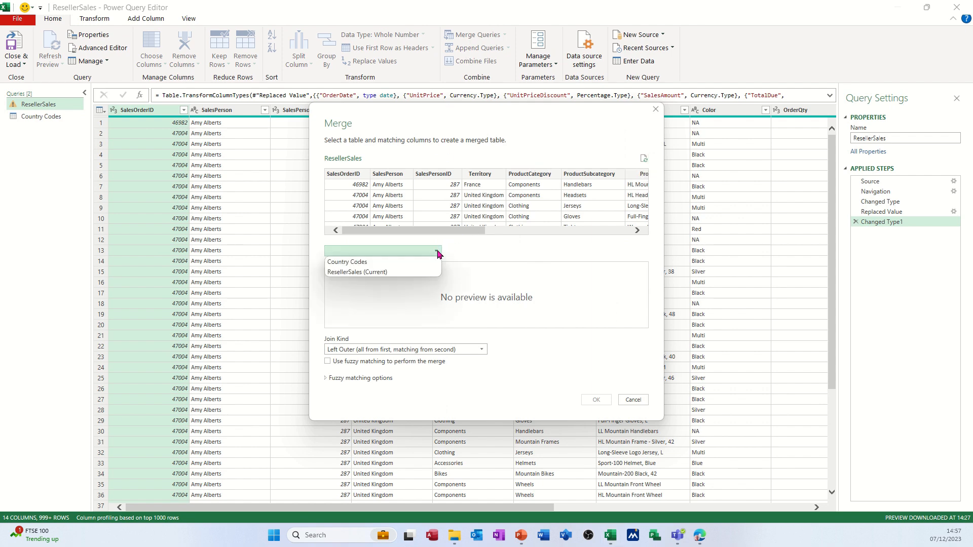
click(381, 263)
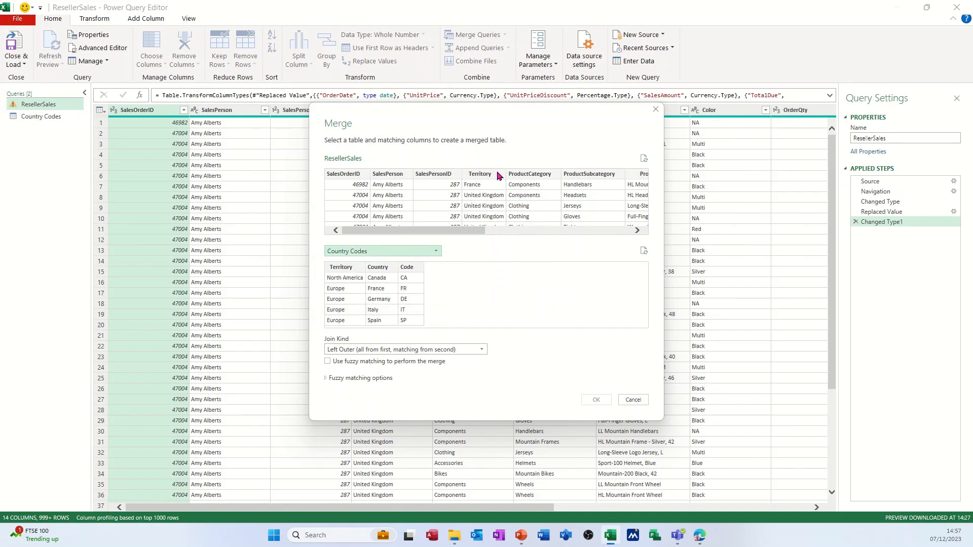
click(481, 174)
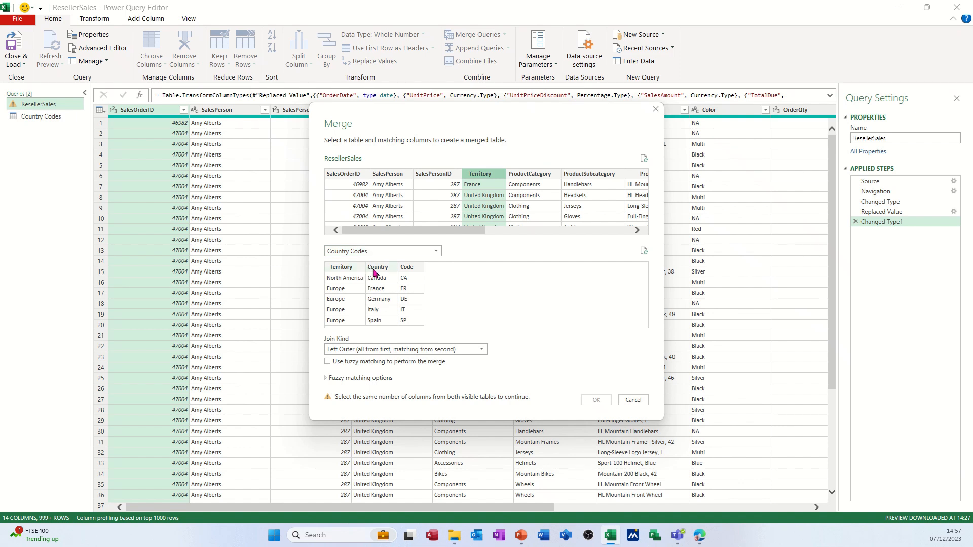
click(411, 268)
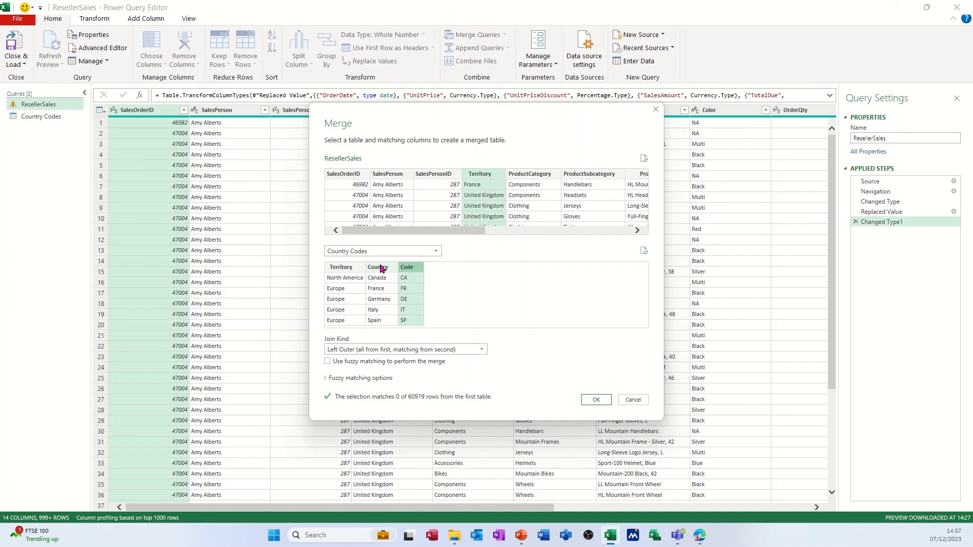
click(380, 268)
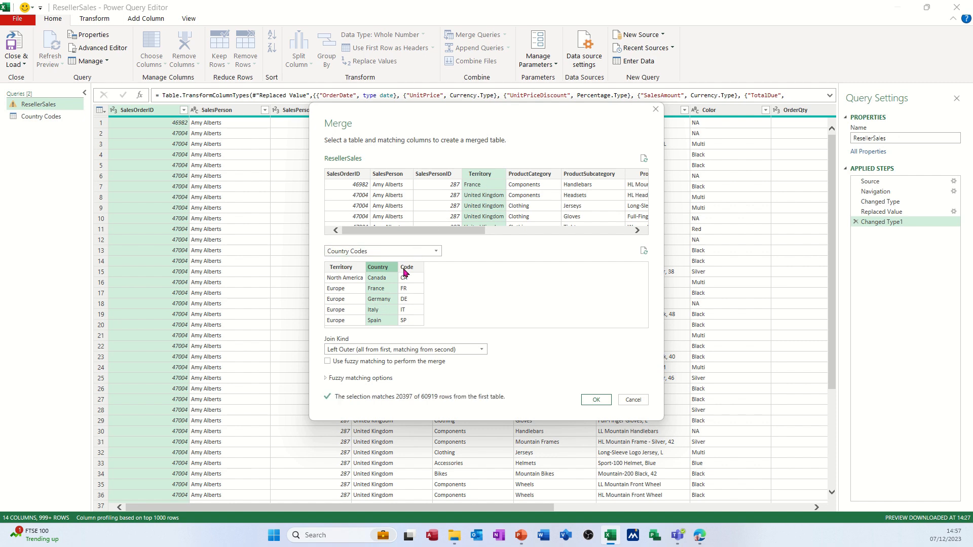
click(369, 349)
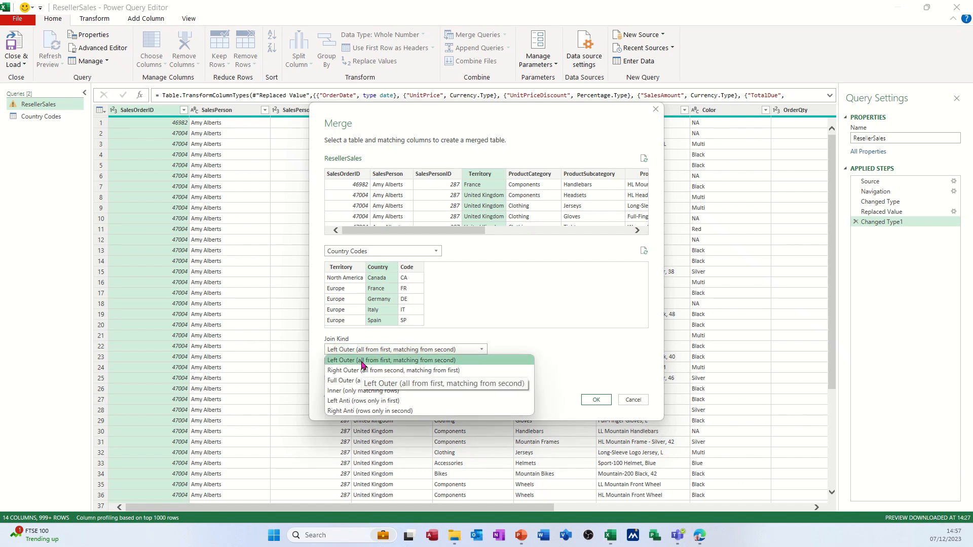
click(392, 361)
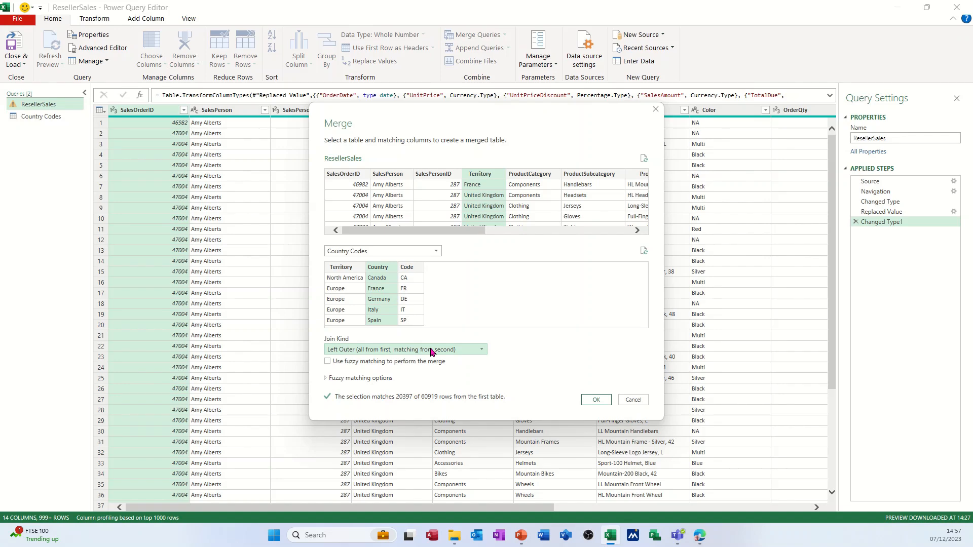
click(594, 400)
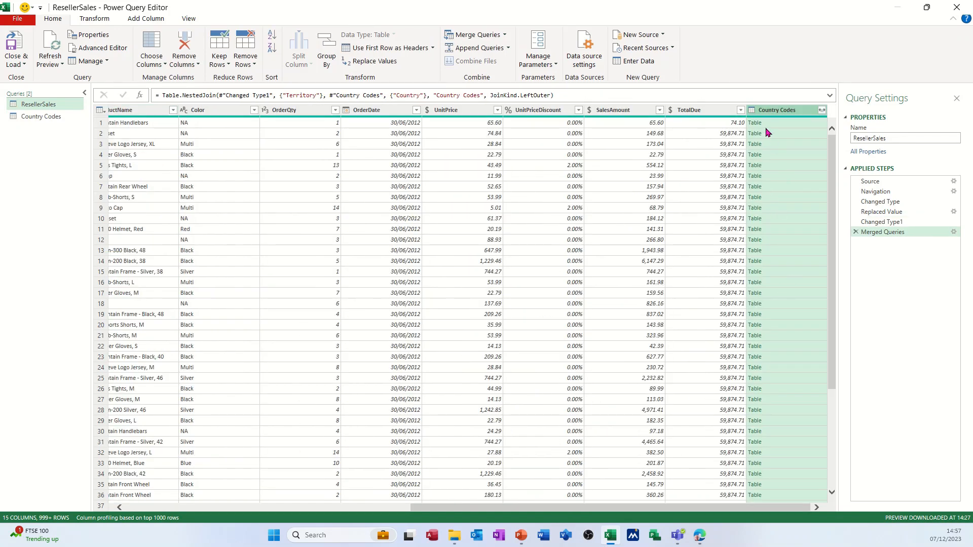
Expand the merged Country Codes column, keeping only the Code field
click(822, 110)
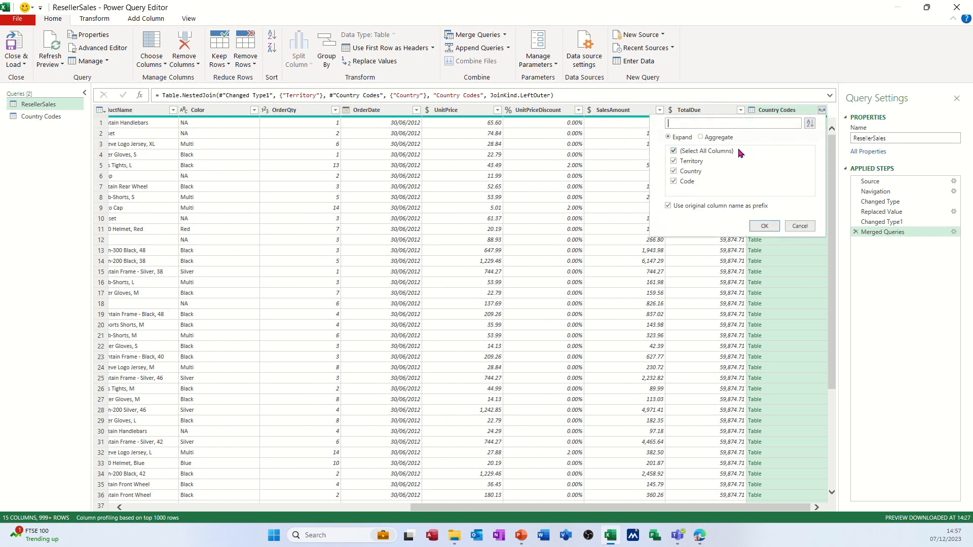
click(694, 151)
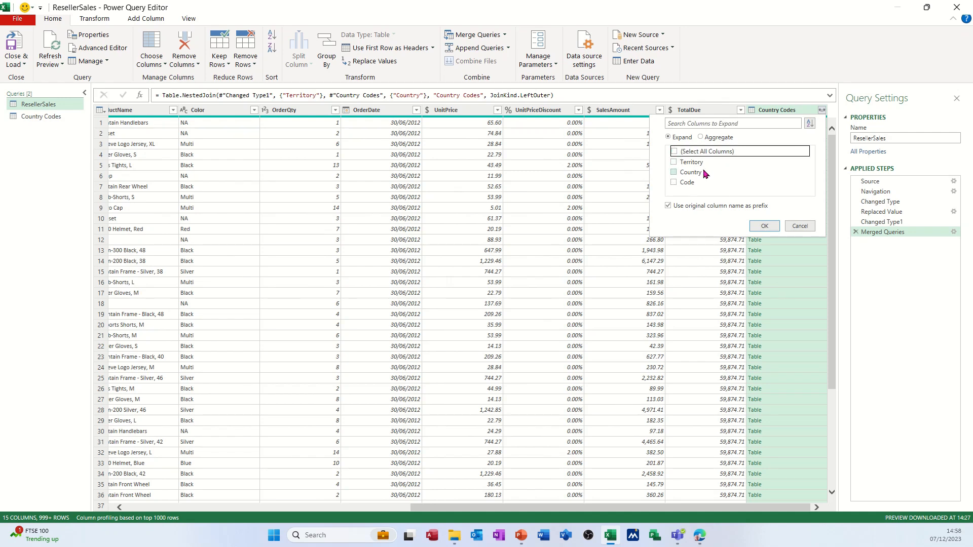
click(675, 182)
click(764, 226)
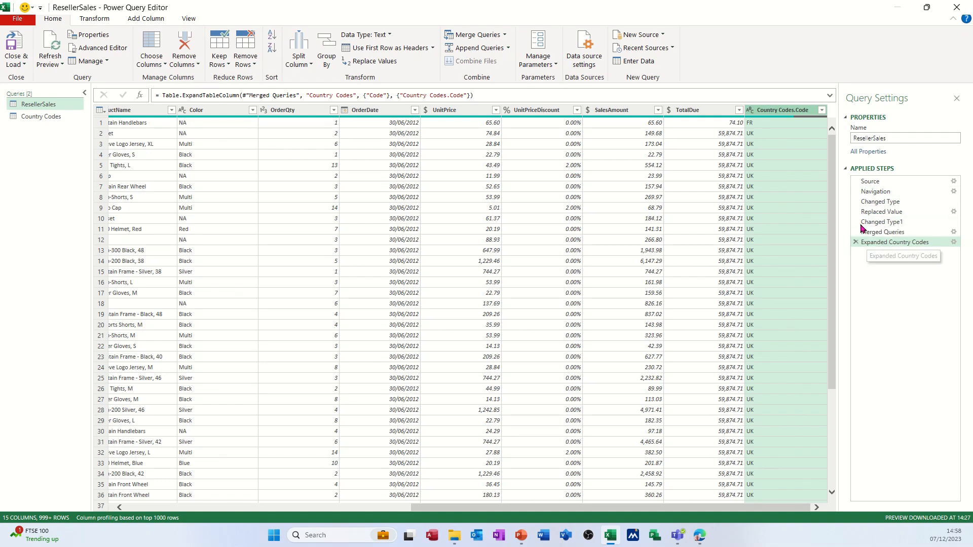
Move the Country Codes.Code column to sit right after the Territory column
drag(772, 112, 217, 119)
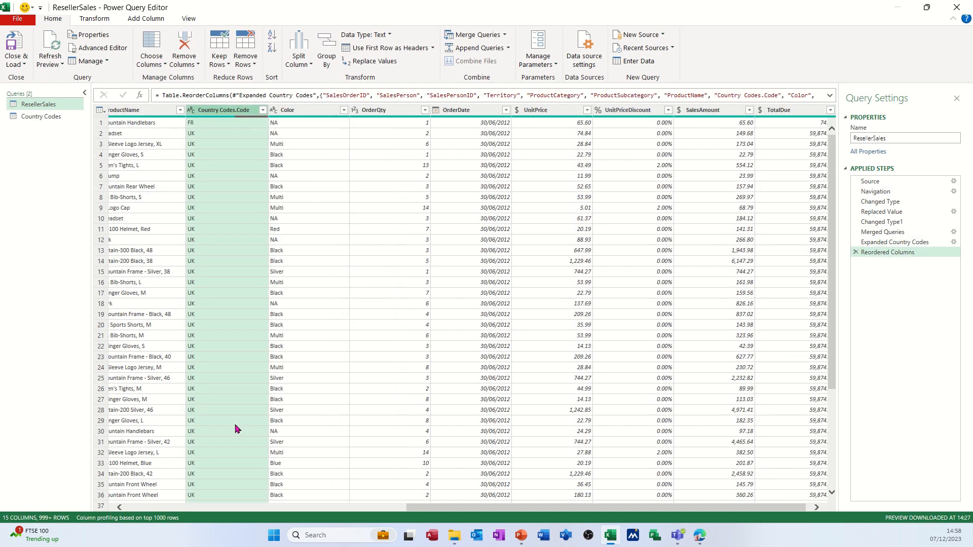
drag(432, 510, 204, 502)
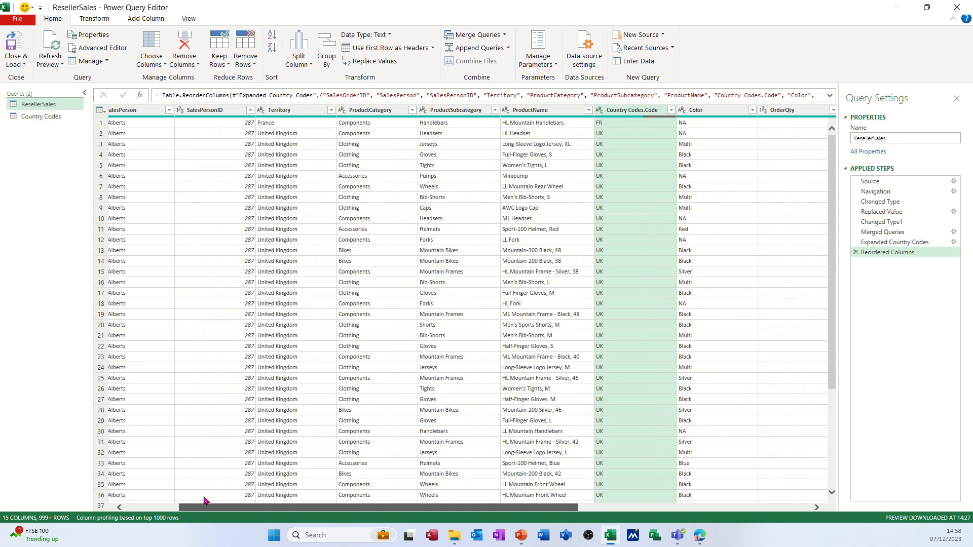
drag(623, 113, 360, 135)
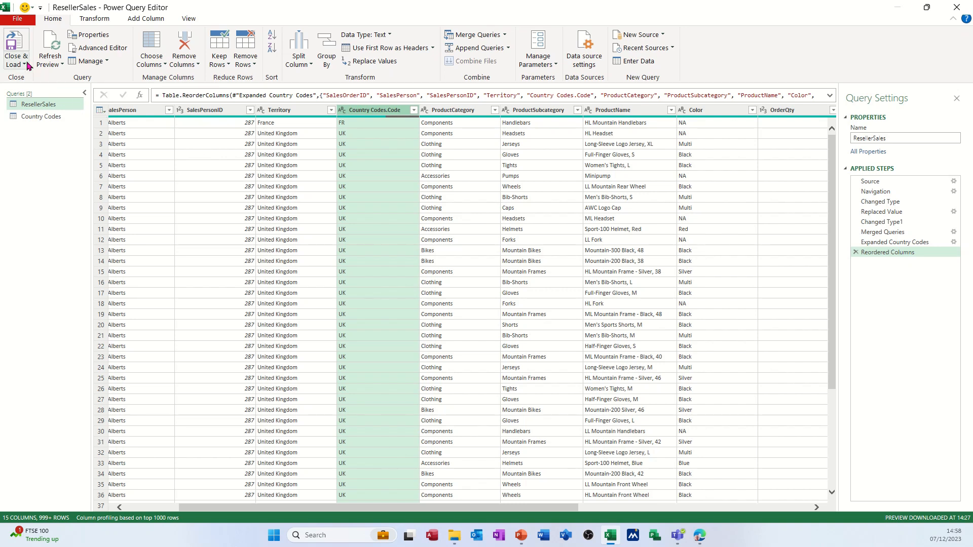
Close and load the queries into the workbook and open the ResellerSales sheet
click(15, 44)
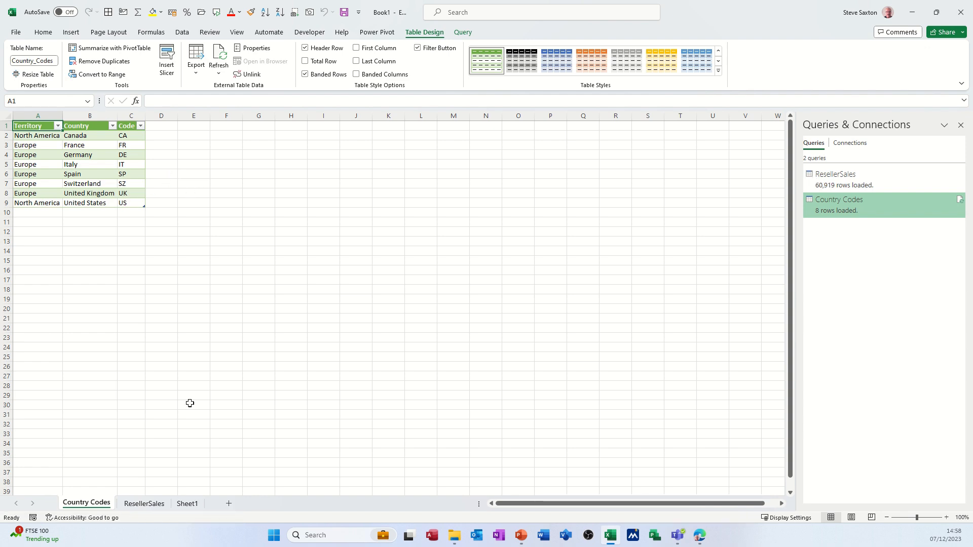
click(145, 504)
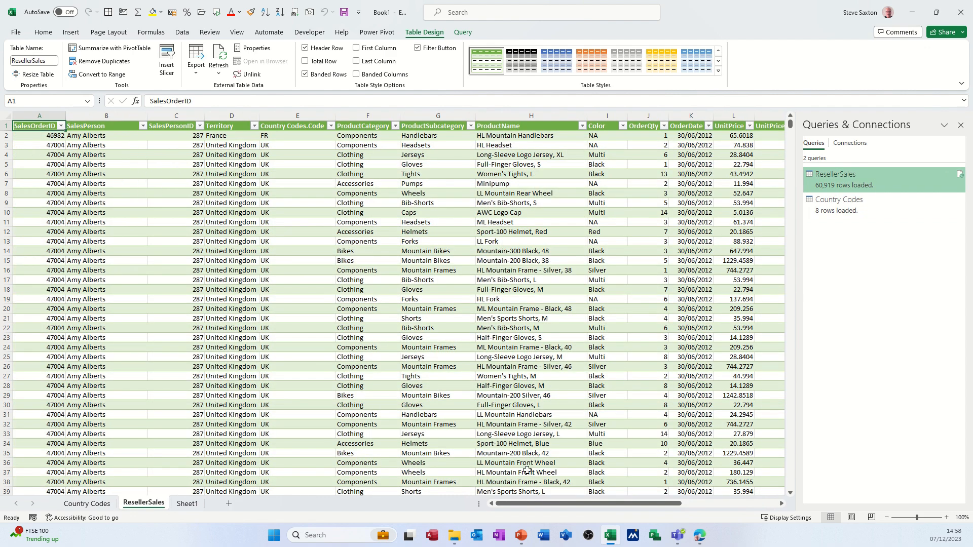